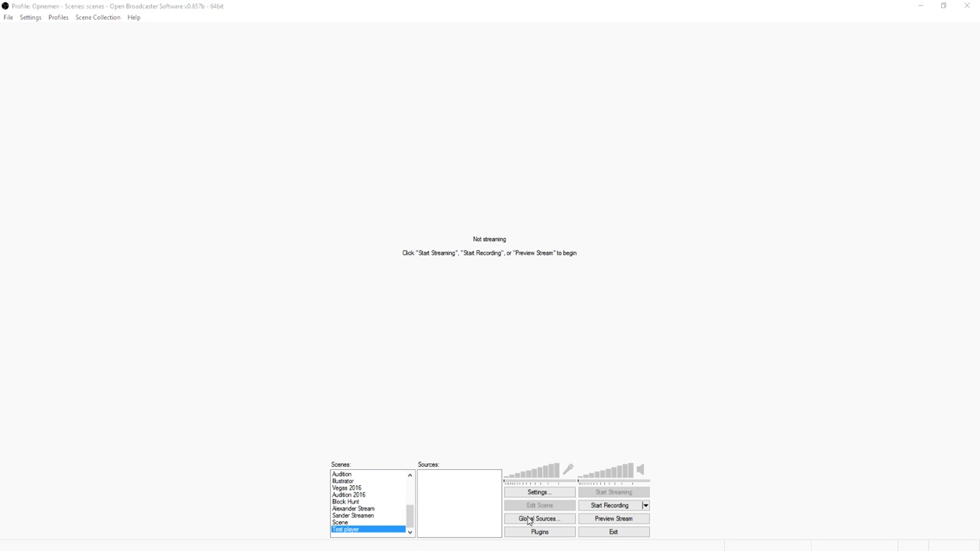
Step: Bring Winamp to the screen centre and open its 21-track Stream playlist
left_click_drag(979, 355, 325, 84)
left_click(223, 189)
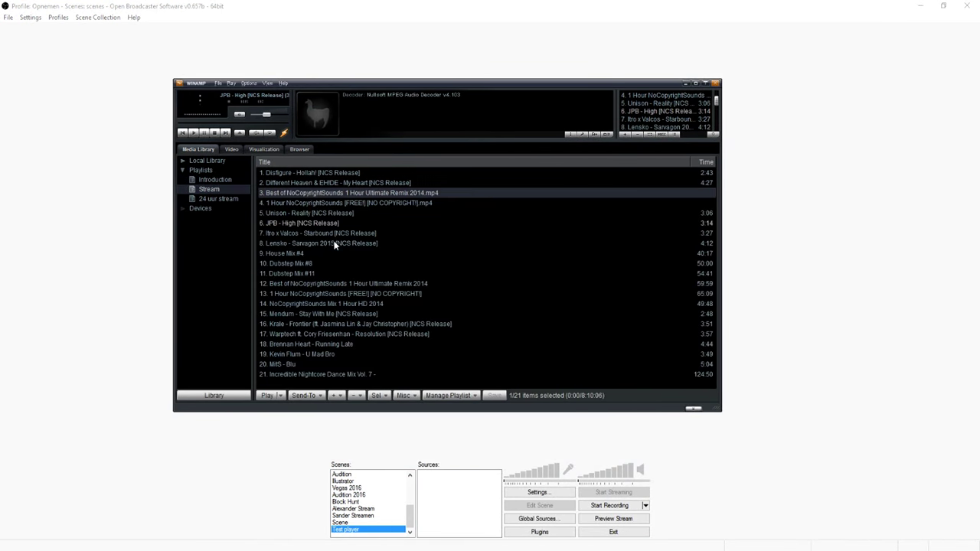
left_click(319, 205)
left_click(330, 243)
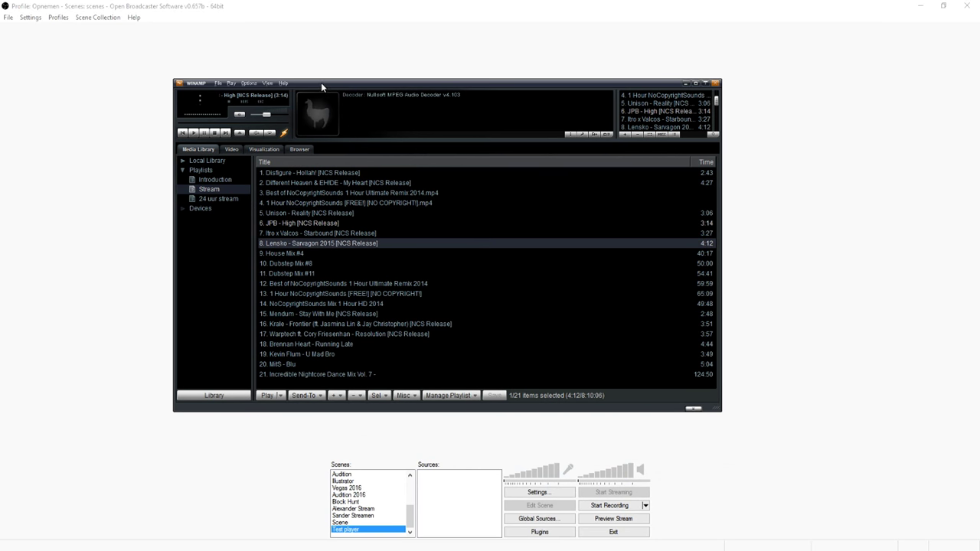
left_click_drag(327, 87, 352, 91)
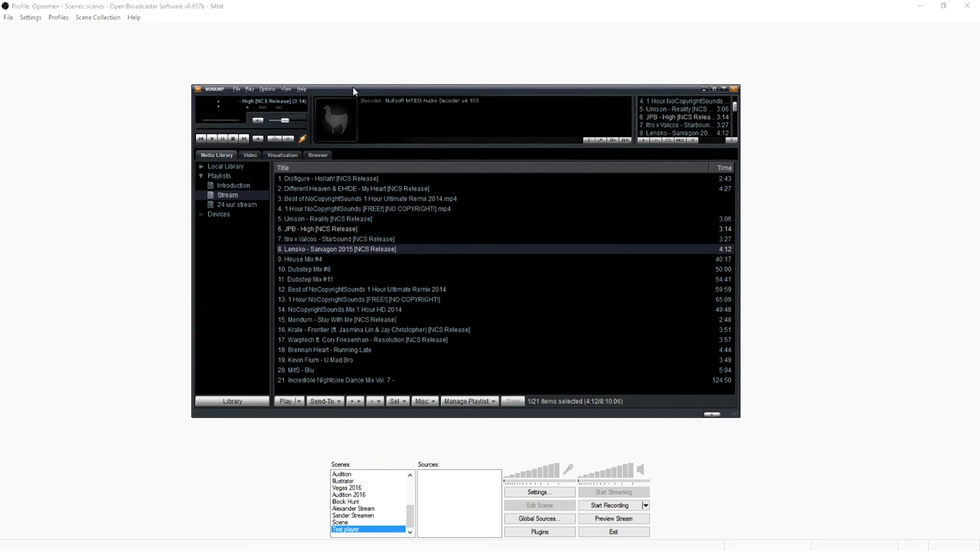
key("Up")
key("Up")
key("Up")
key("Up")
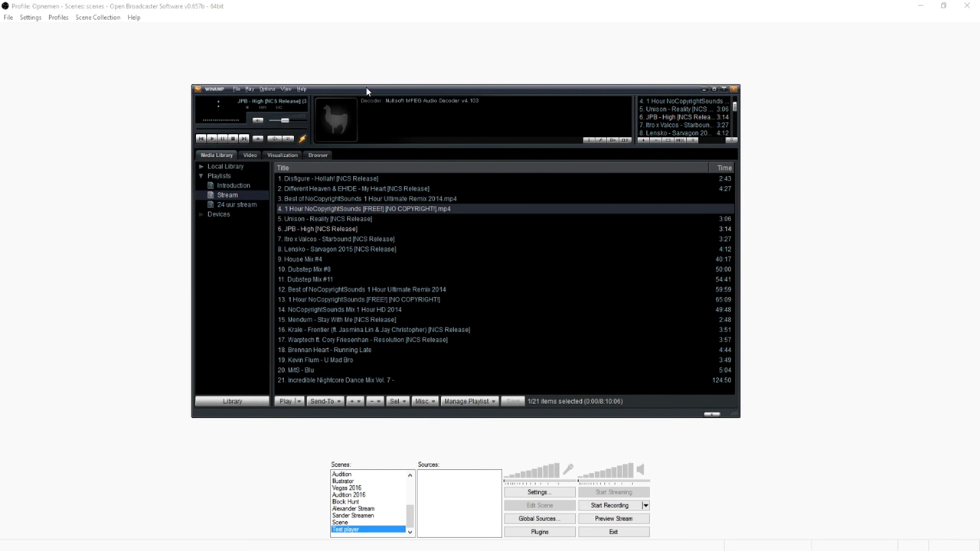
left_click_drag(368, 86, 356, 91)
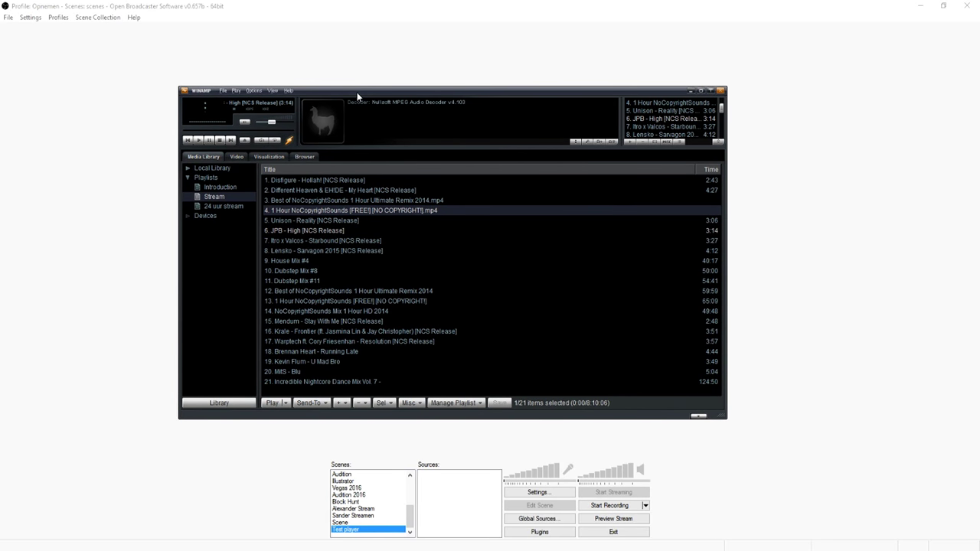
left_click_drag(357, 92, 353, 83)
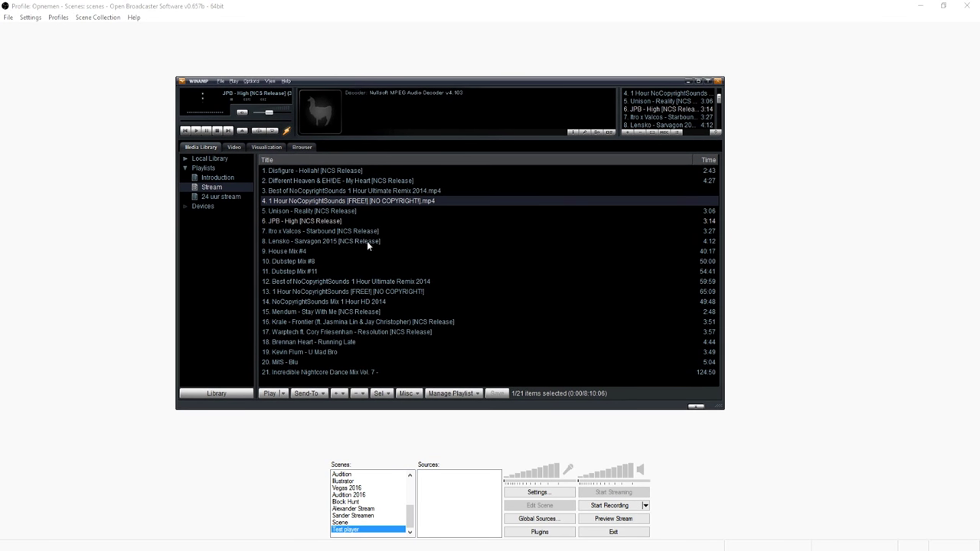
key("Down")
key("Down")
key("Down")
key("Down")
key("Down")
key("Down")
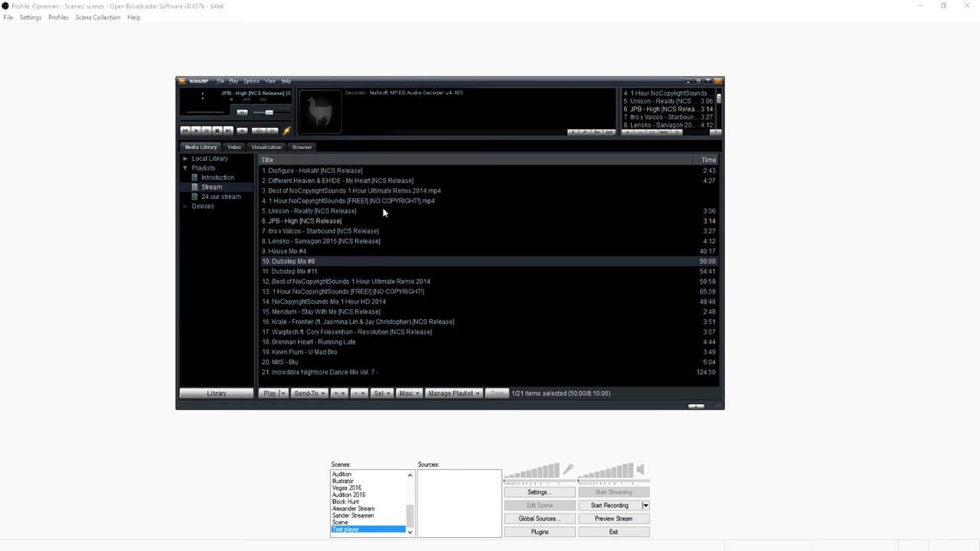
Step: Play 'Disfigure - Hollah! [NCS Release]' and pause it at 0:10
double_click(362, 171)
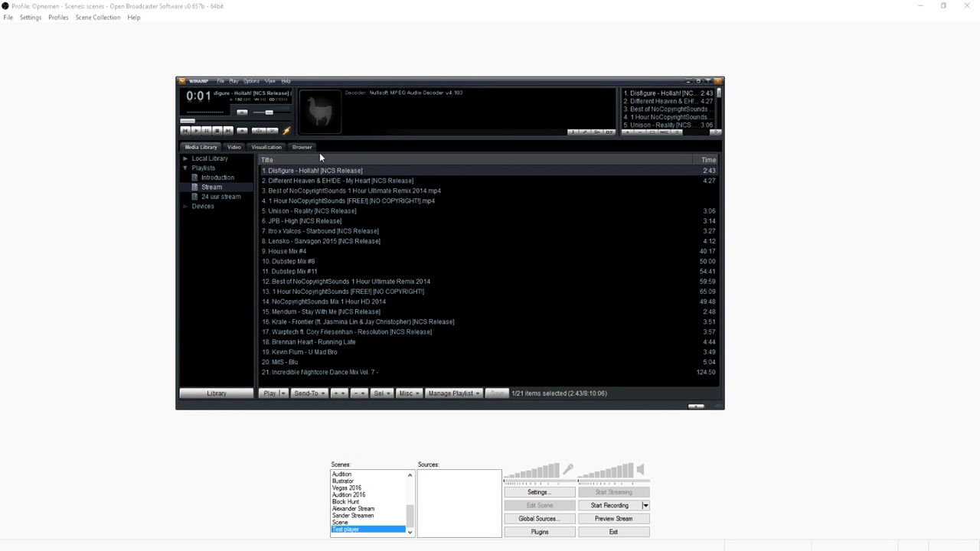
left_click(334, 193)
left_click(207, 131)
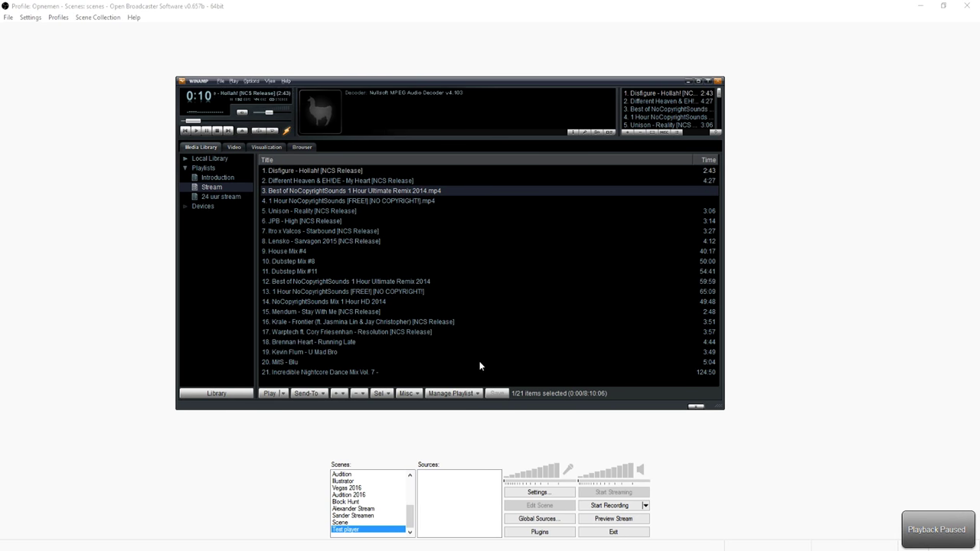
Step: Start the OBS preview, then go from the guide's GitHub Snip link to the Snip-v5.1.0.7z download
left_click(453, 479)
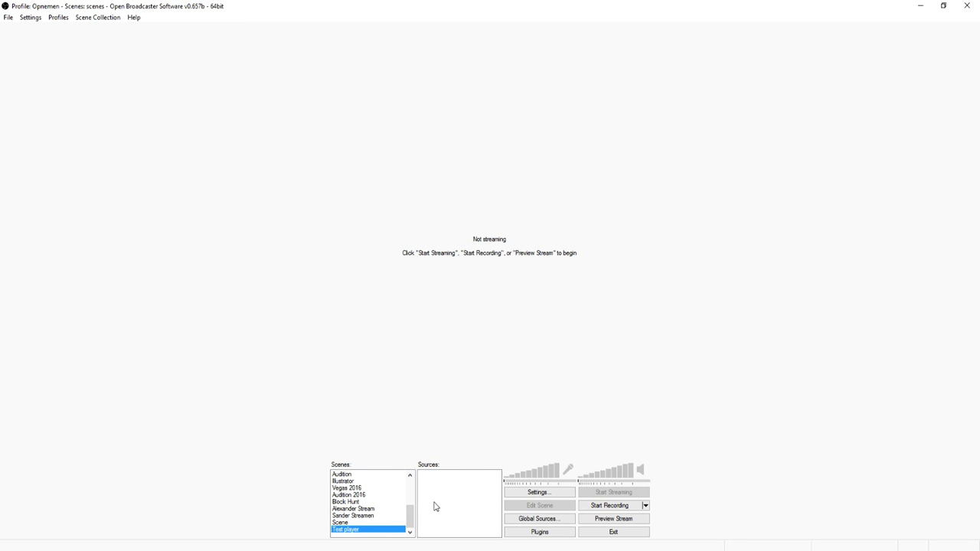
left_click(584, 521)
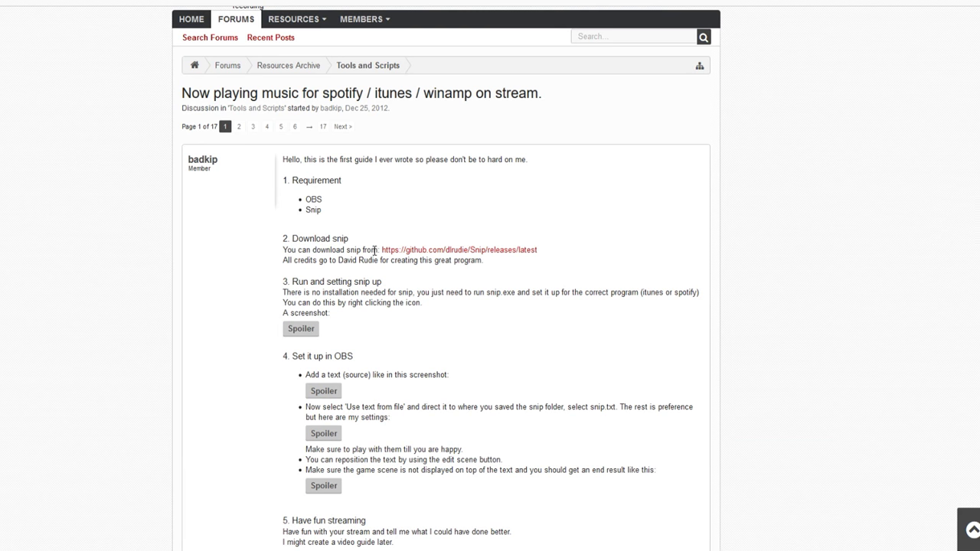
left_click_drag(283, 249, 394, 232)
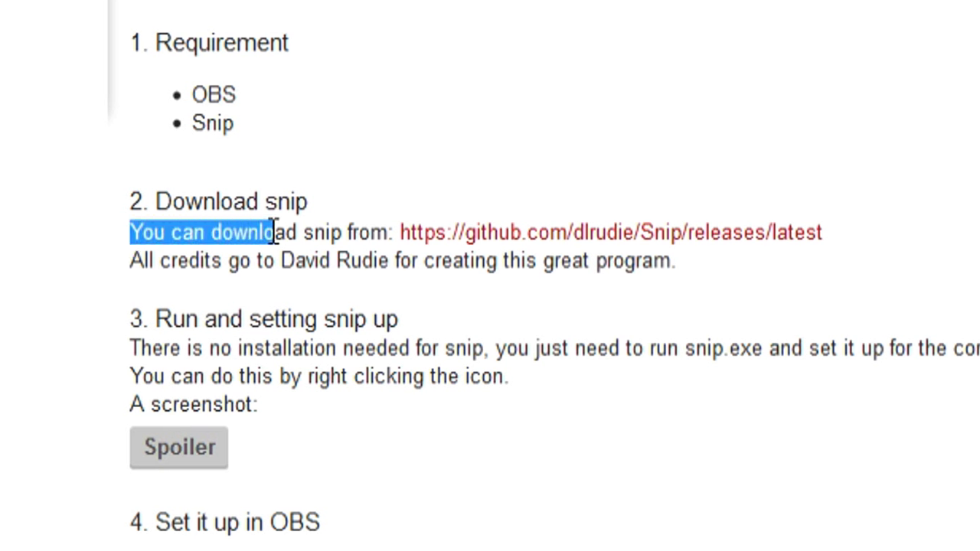
left_click(539, 234)
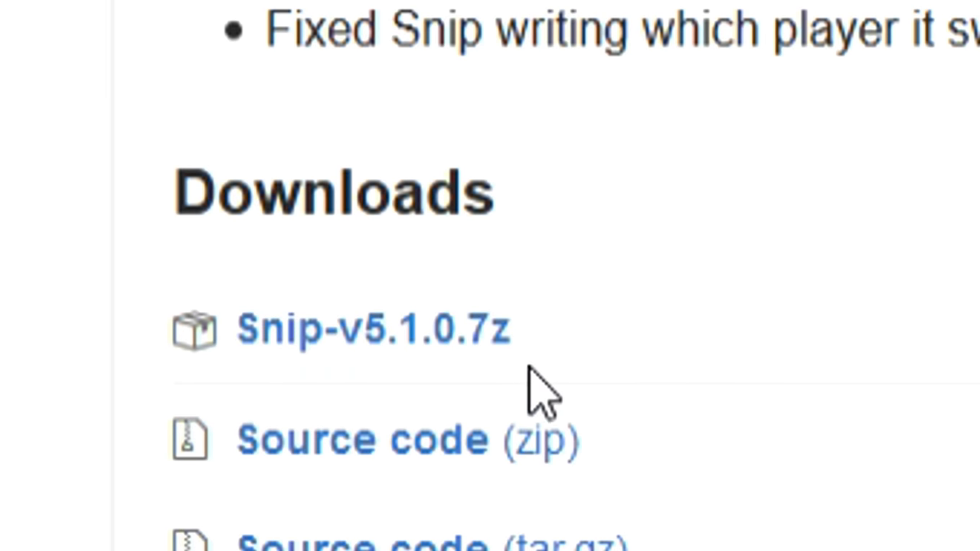
left_click(396, 330)
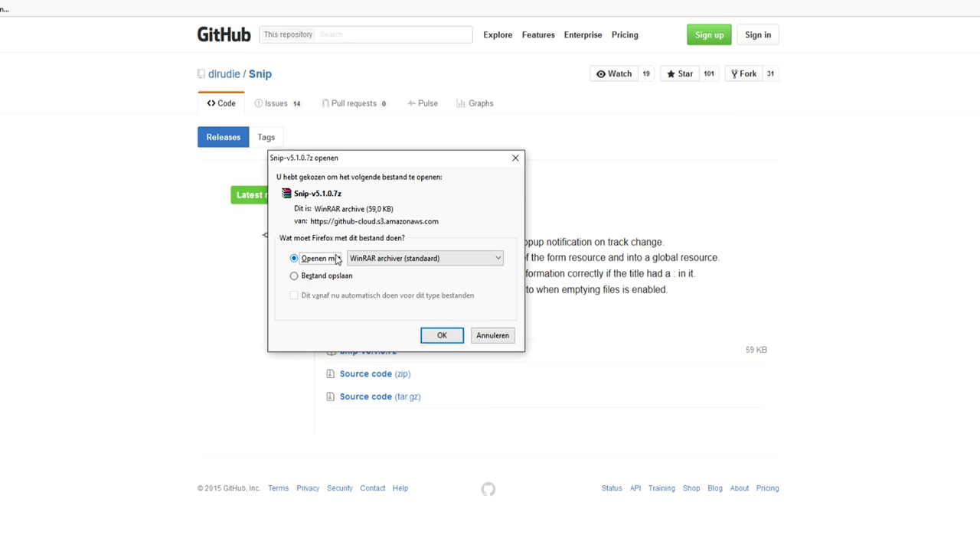
Step: Open Snip-v5.1.0.7z in WinRAR and extract the Snip folder to the desktop (Bureaublad)
left_click(440, 335)
left_click(107, 98)
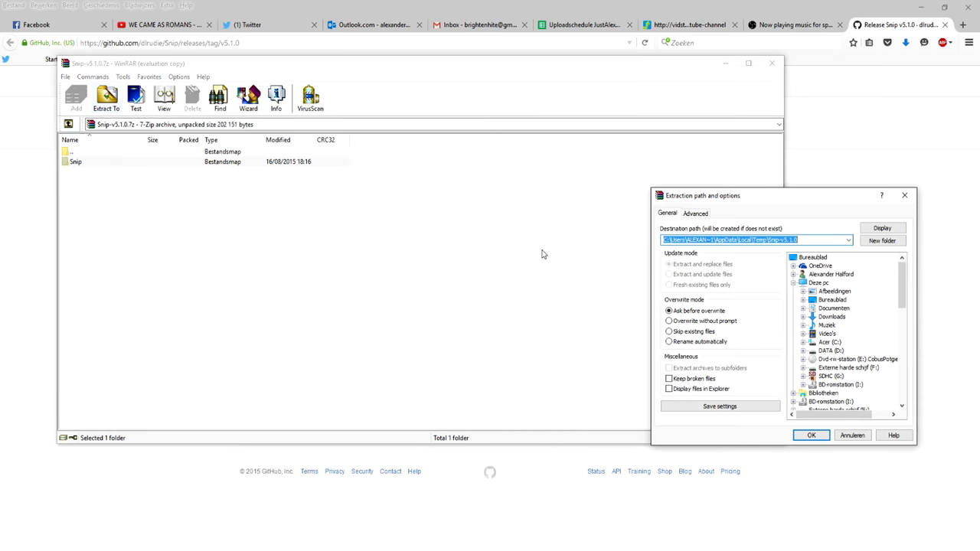
left_click(812, 259)
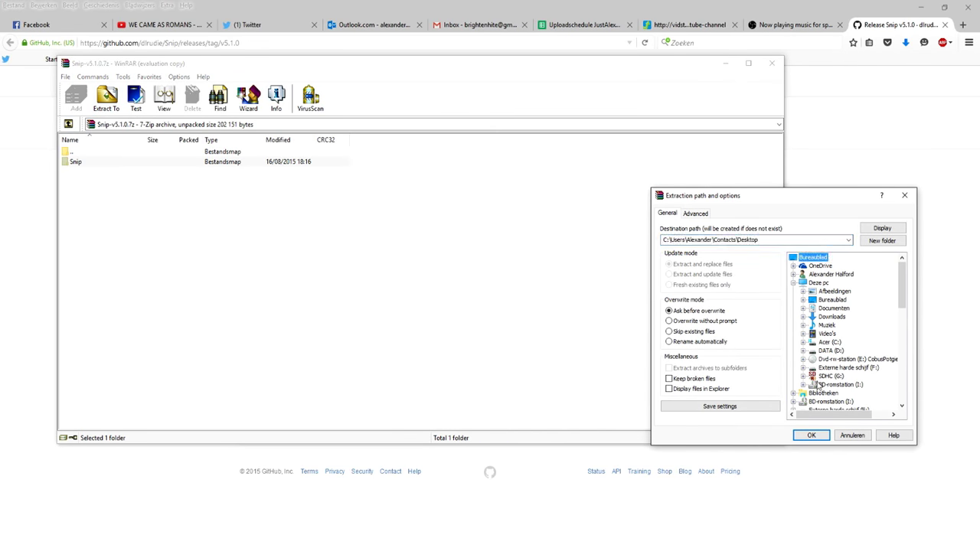
left_click(807, 439)
key("super")
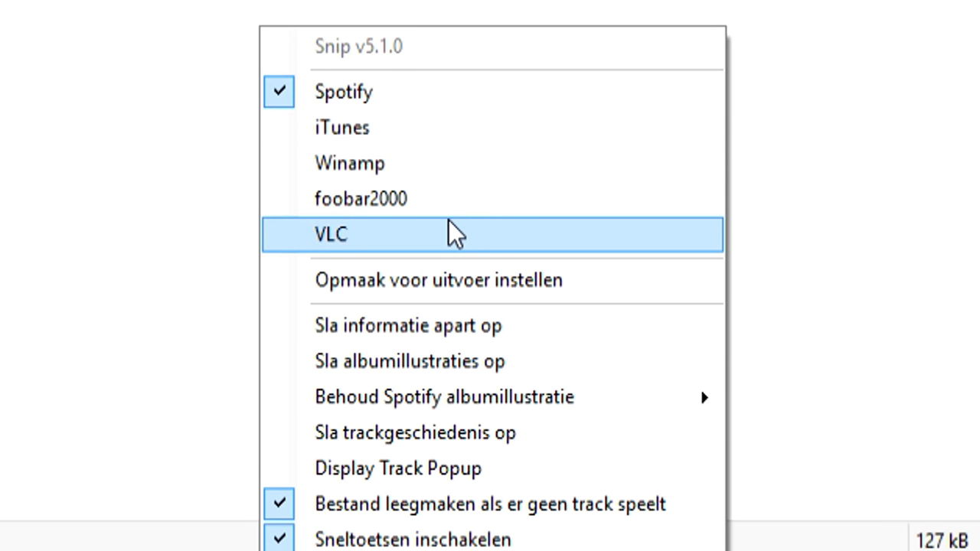
Step: Set Snip to follow Winamp, then return to OBS
left_click(425, 171)
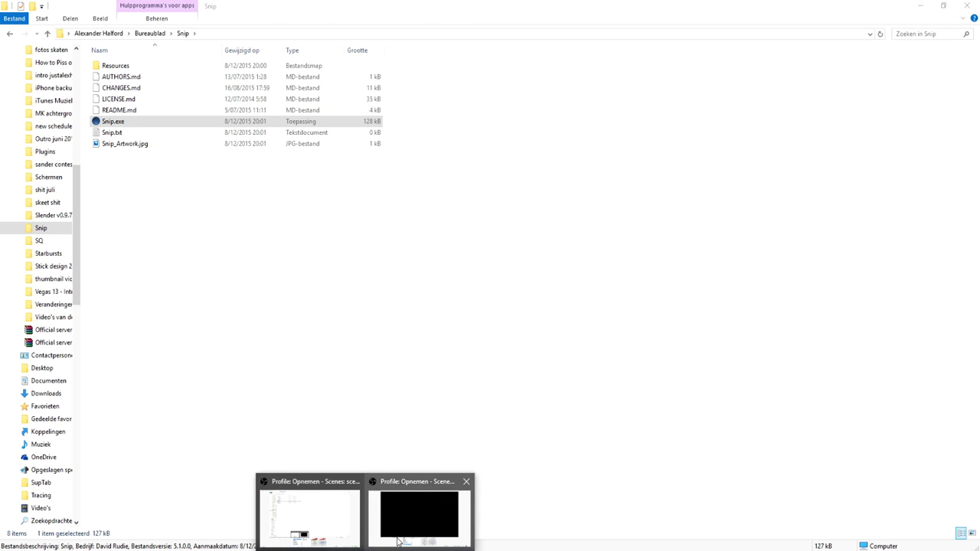
left_click(399, 538)
Step: Resume Winamp playback and add a new OBS text source named 'Music'
left_click(205, 132)
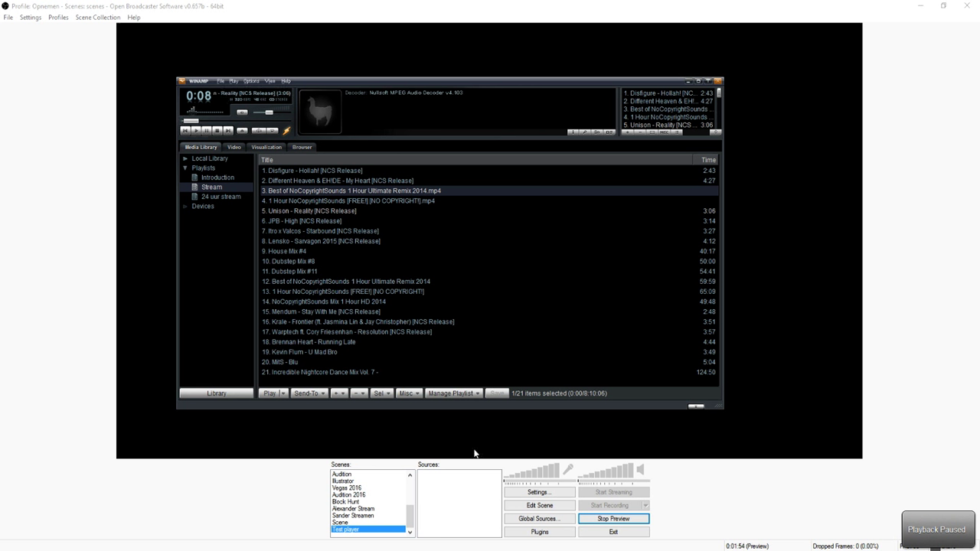
right_click(448, 484)
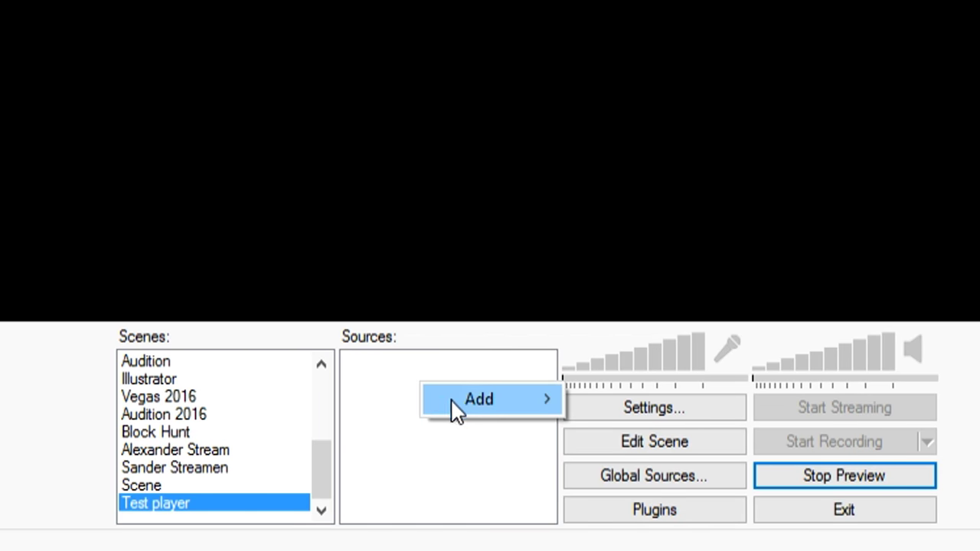
mouse_move(454, 408)
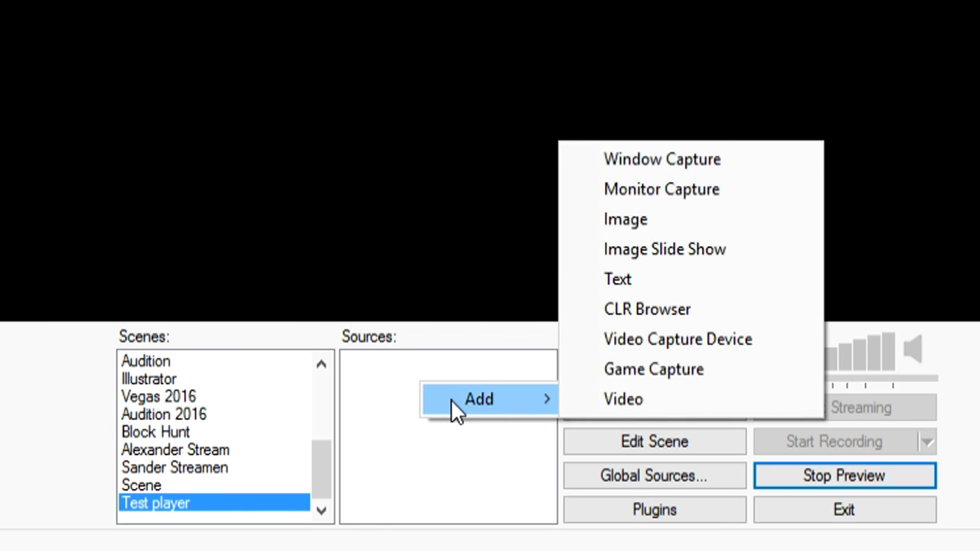
left_click(692, 292)
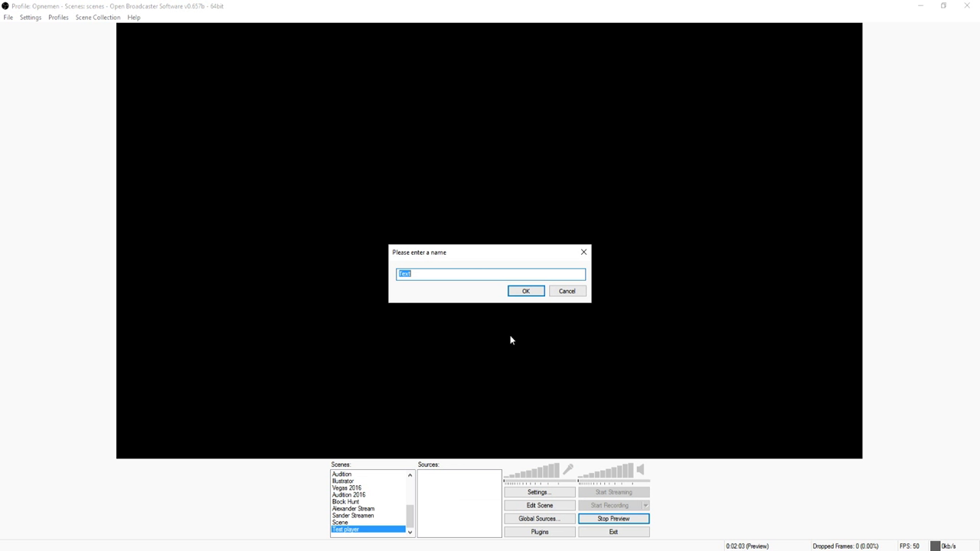
type("Music")
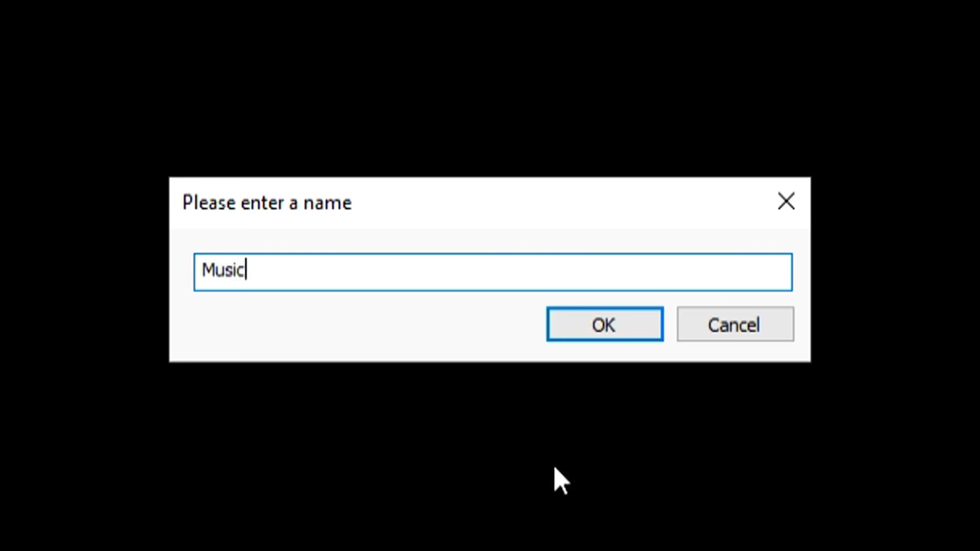
key("Return")
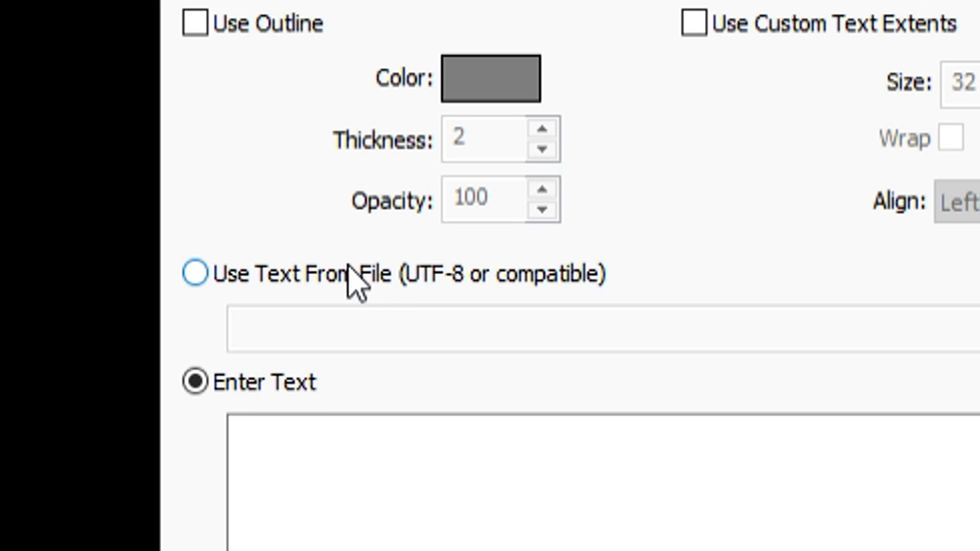
Step: Set the Music text to come from the file Snip.txt and confirm the source settings
left_click(356, 281)
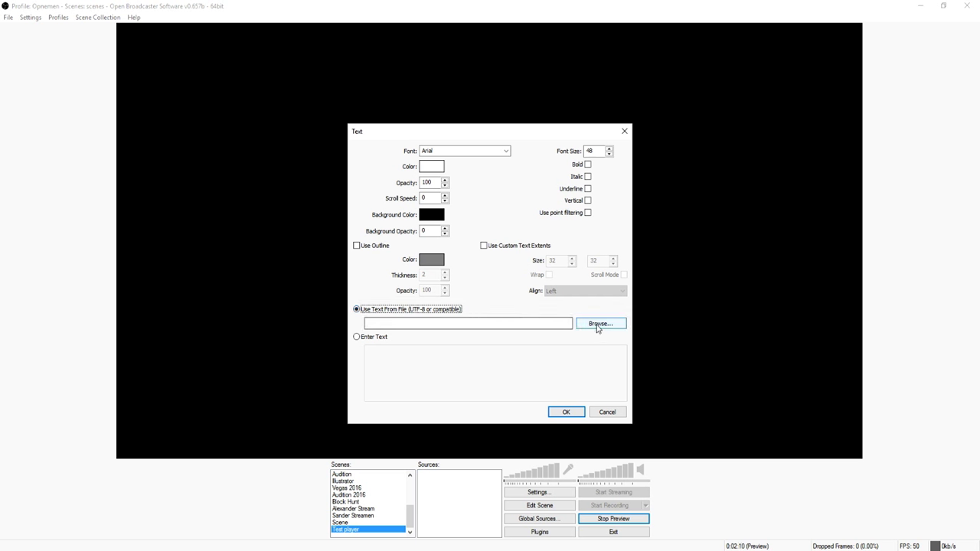
left_click(598, 327)
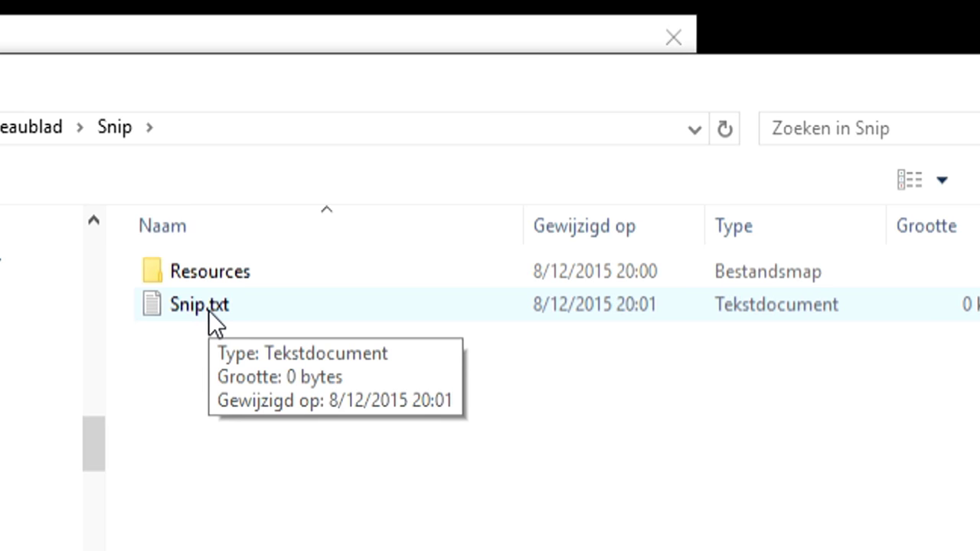
double_click(209, 306)
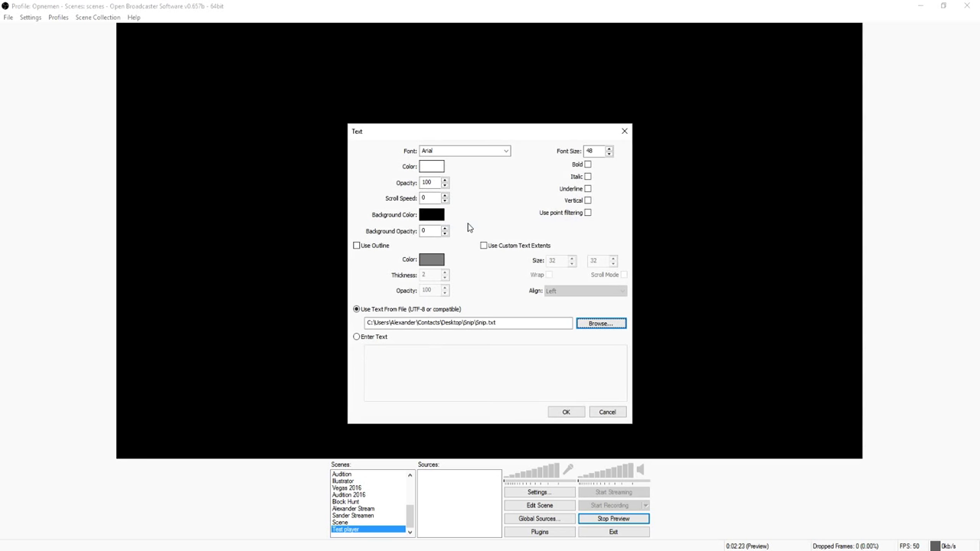
left_click_drag(452, 135, 406, 92)
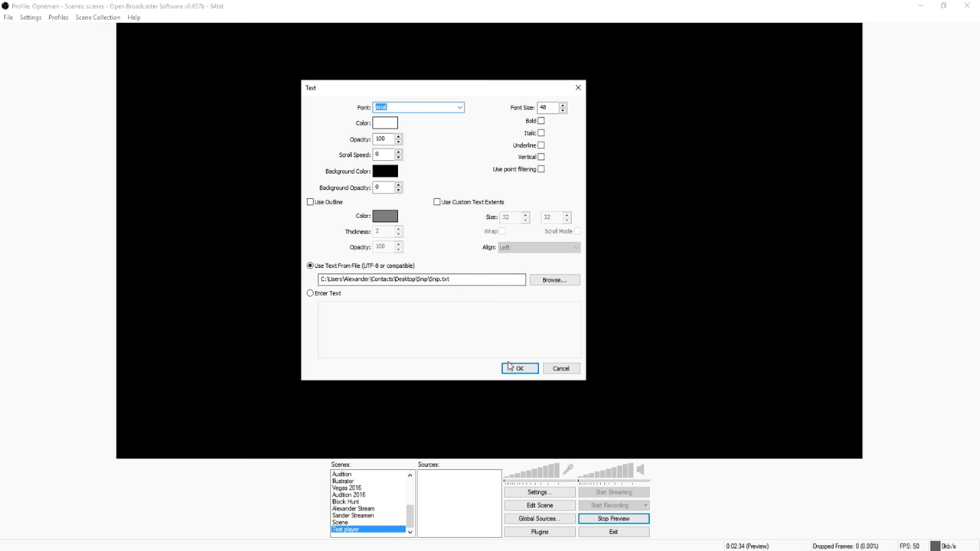
left_click(520, 370)
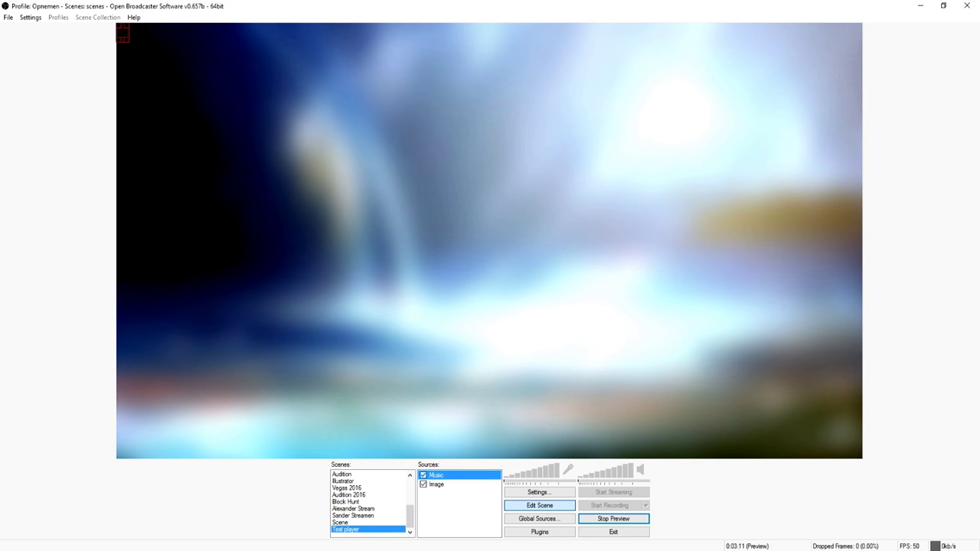
Step: Move the Winamp window to the lower right and play track 5, 'Unison - Reality'
key("alt+Tab")
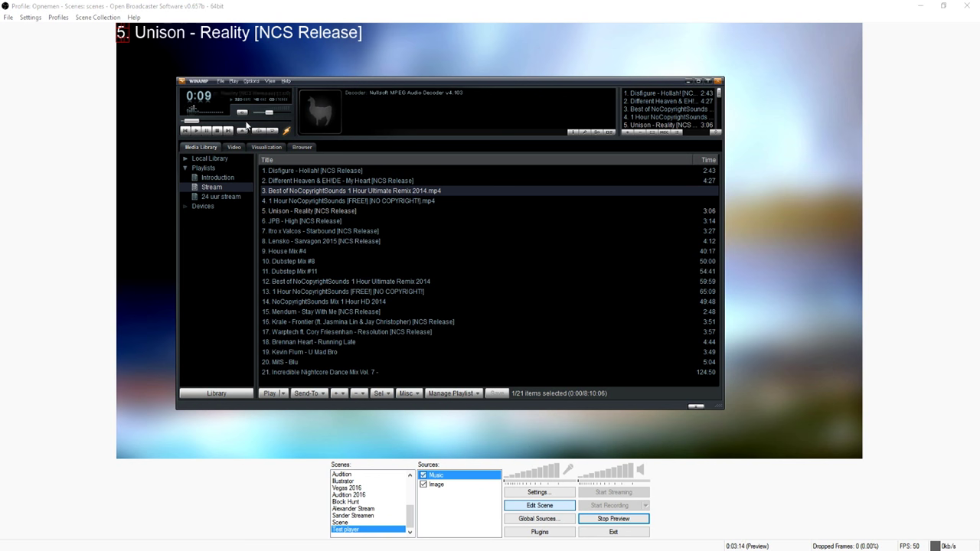
left_click(212, 132)
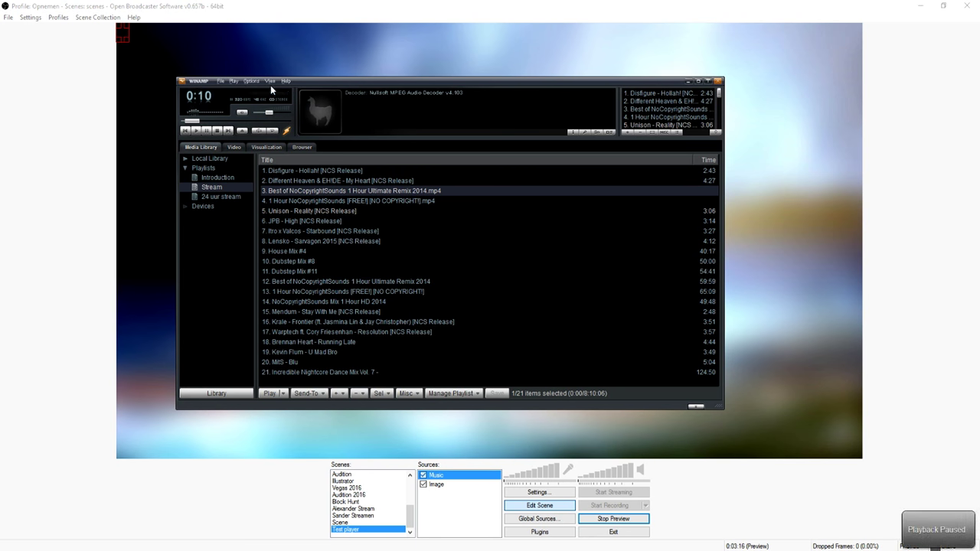
left_click_drag(271, 85, 444, 250)
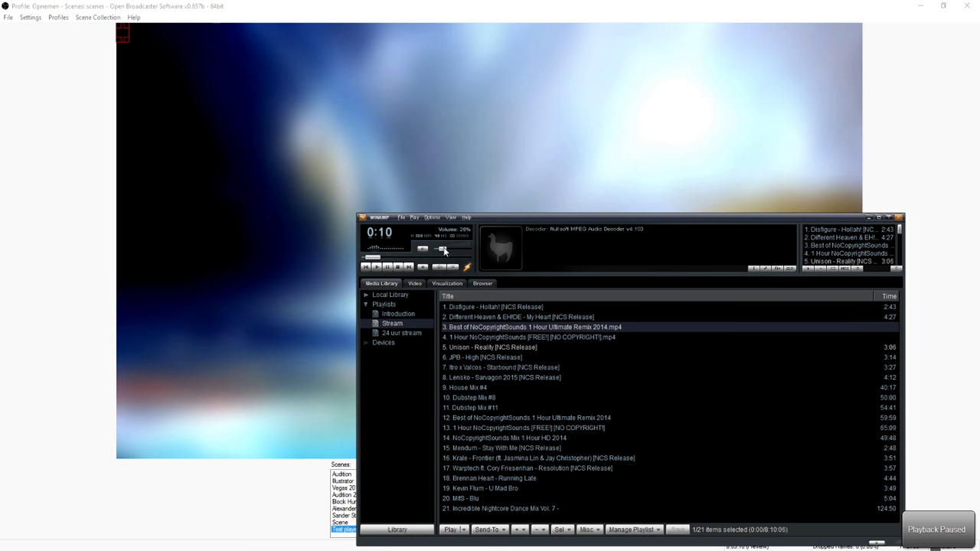
left_click(375, 270)
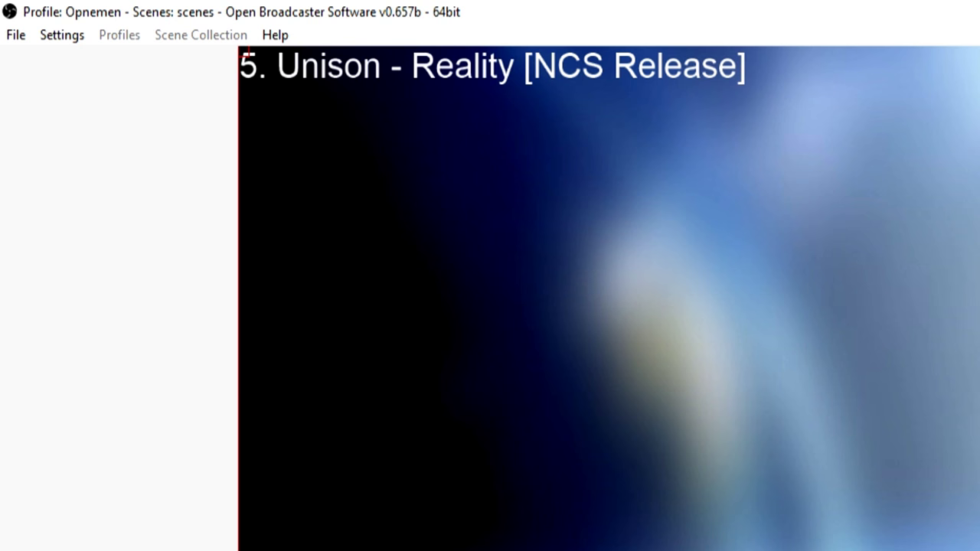
key("alt+Tab")
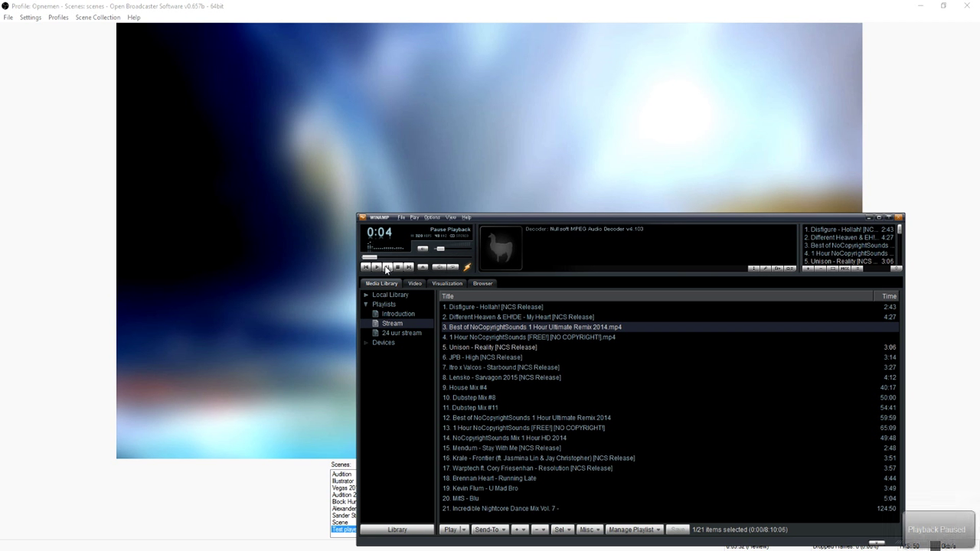
Step: Move Winamp up-left to uncover the OBS sources and pause playback at 0:21
left_click(789, 548)
left_click(377, 266)
key("alt+Tab")
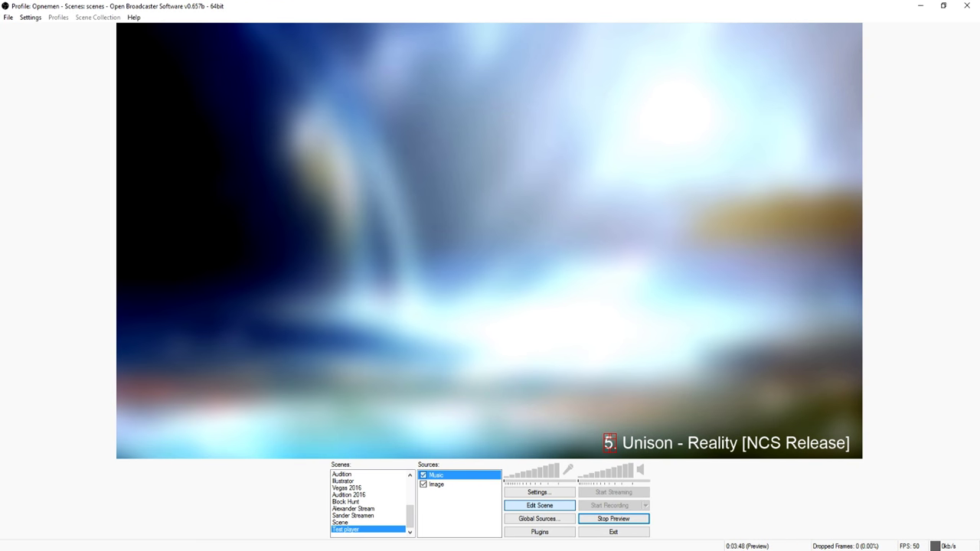
key("alt+Tab")
left_click_drag(533, 219, 248, 85)
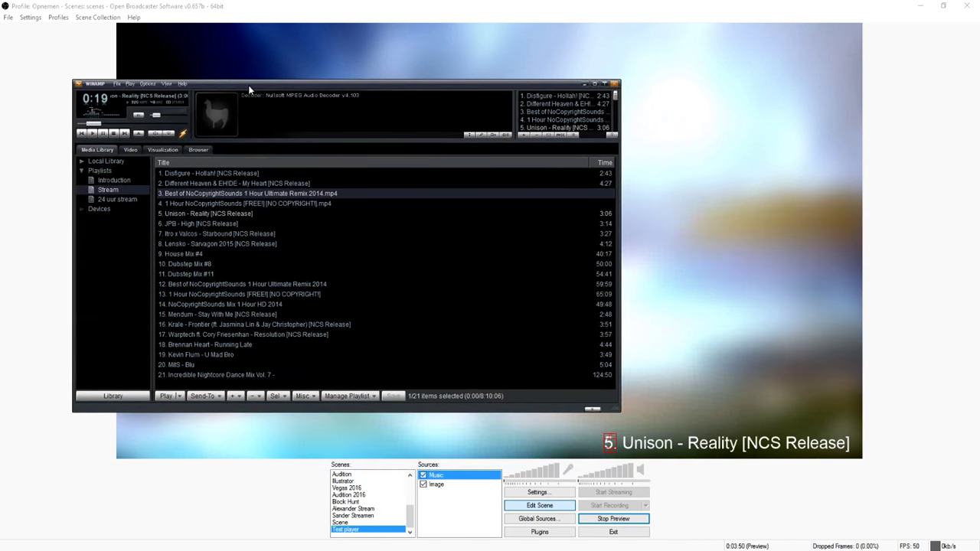
left_click(104, 133)
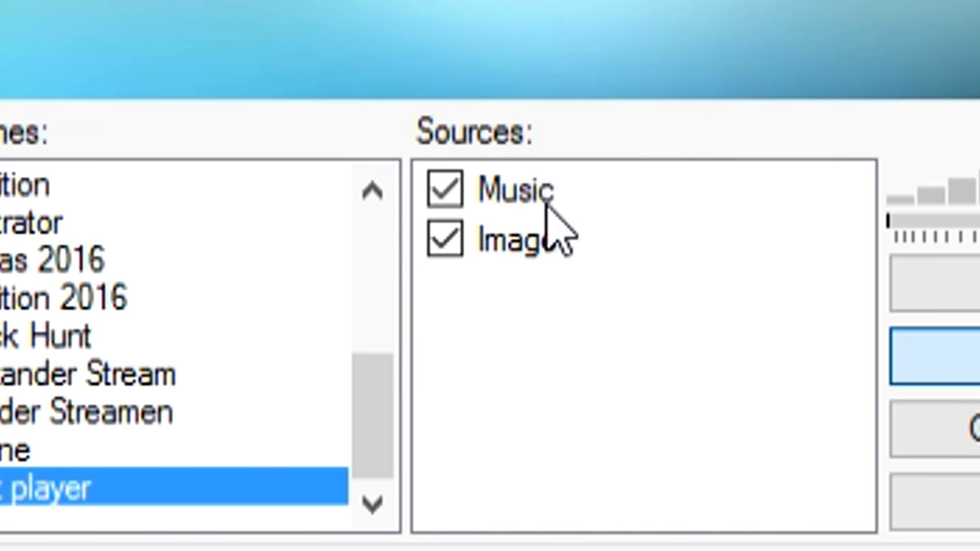
Step: In the Music text properties, enable a black outline and set font size 80
double_click(431, 475)
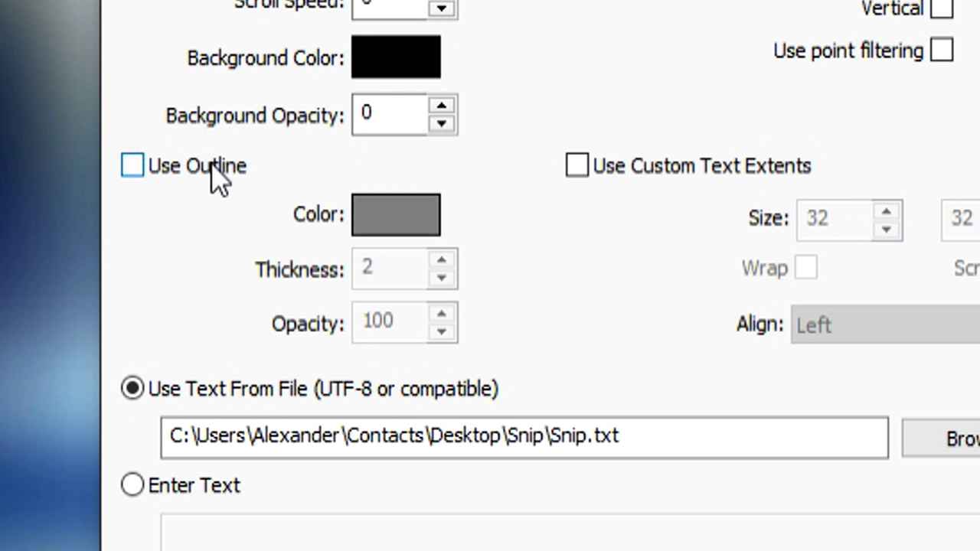
left_click(219, 180)
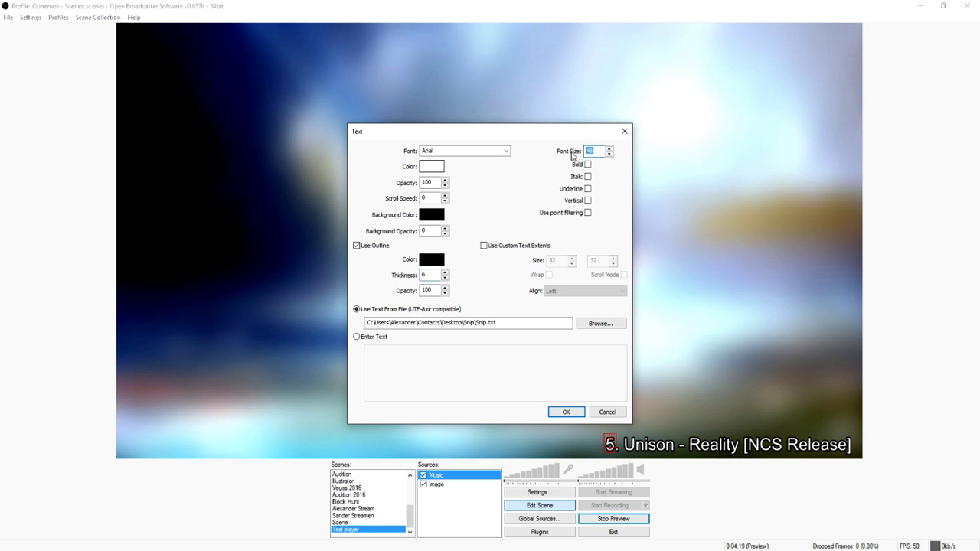
type("80")
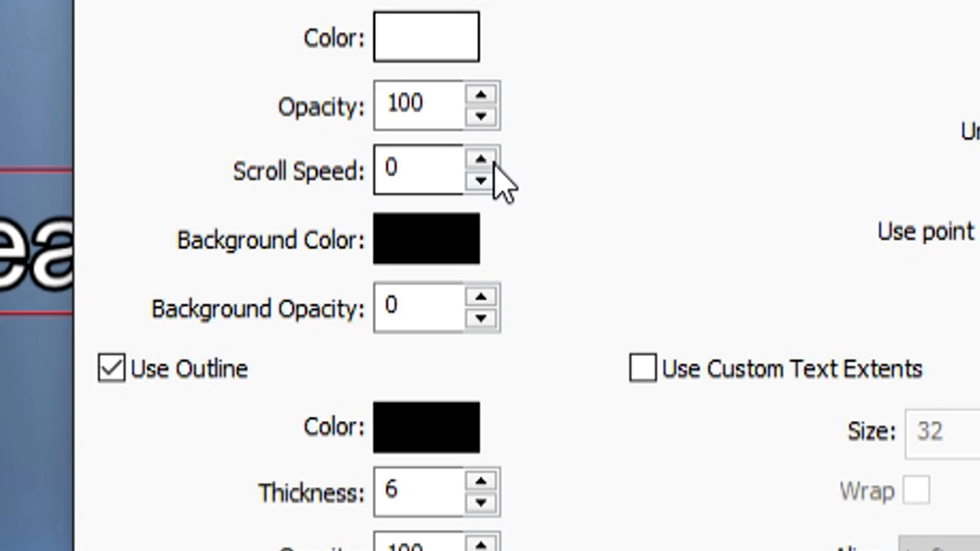
Step: Raise the scroll speed to 50 and the background opacity to 45
left_click(552, 154)
left_click(551, 154)
left_click_drag(881, 162, 833, 165)
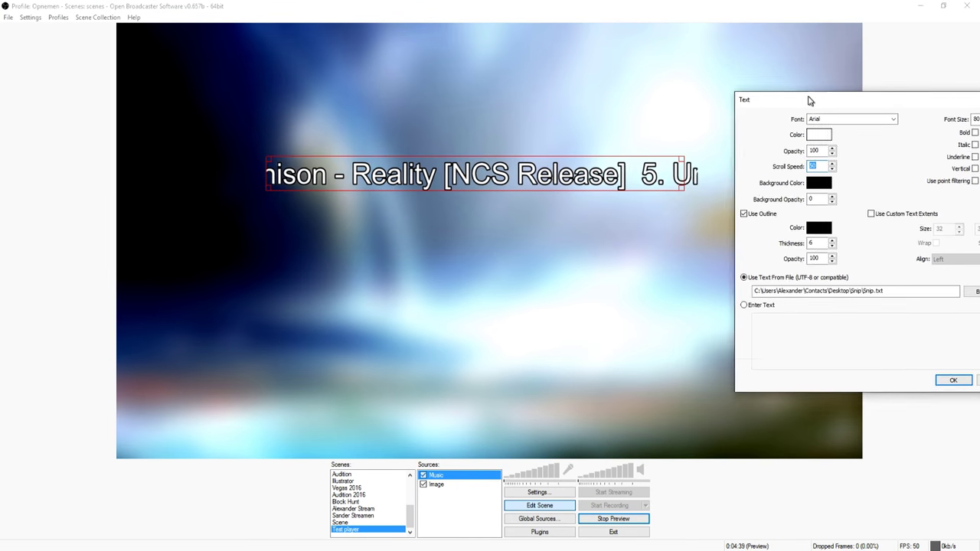
left_click_drag(810, 100, 502, 219)
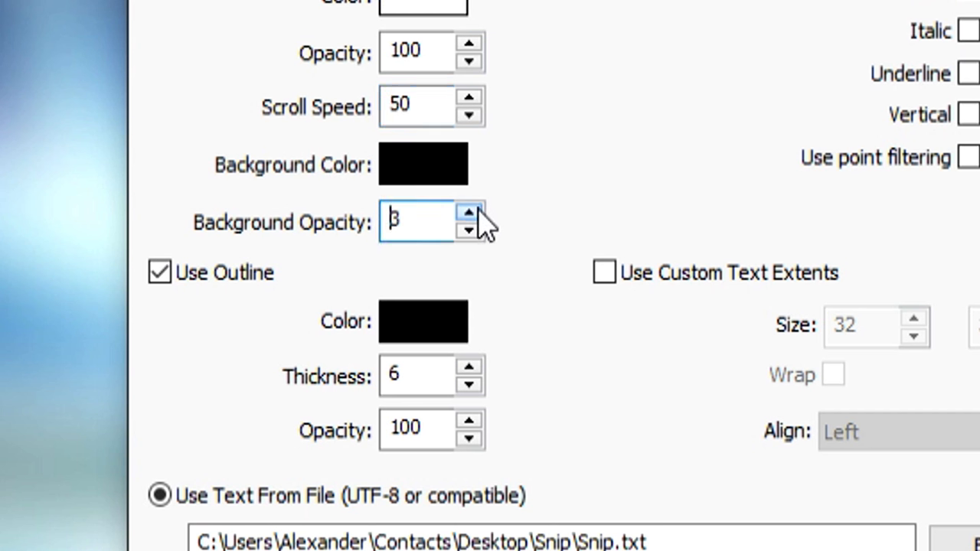
left_click(478, 210)
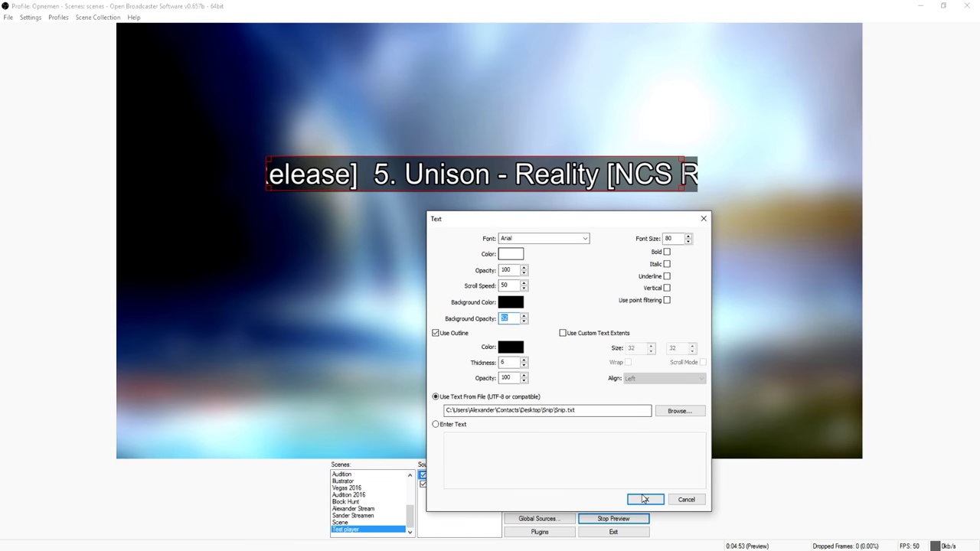
Step: Confirm the text settings and move the scrolling caption to the preview's bottom edge
left_click(639, 498)
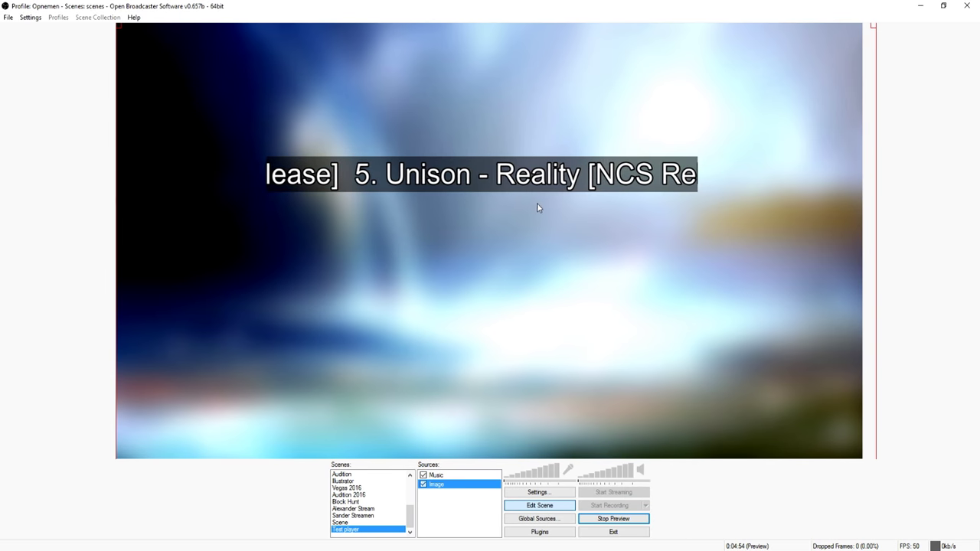
left_click_drag(534, 179, 708, 447)
left_click(633, 385)
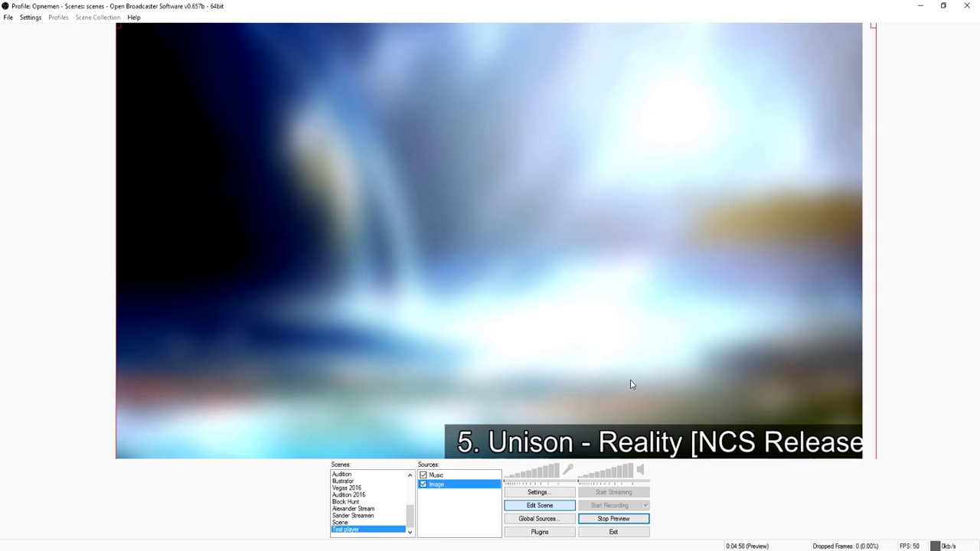
Step: Give the Music caption the Arrr Matey BB font, scroll speed 39 and outline thickness 7
left_click(459, 476)
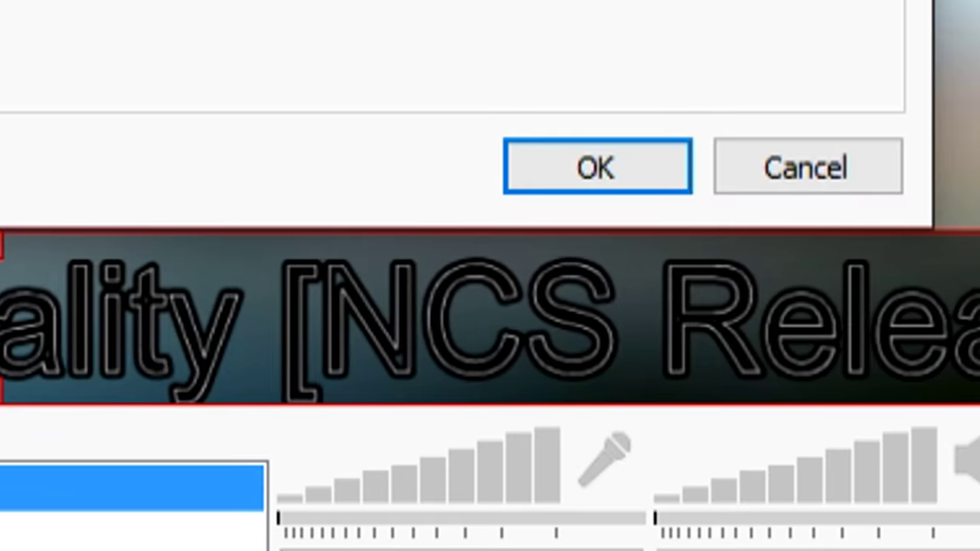
key("Down")
key("Down")
key("Down")
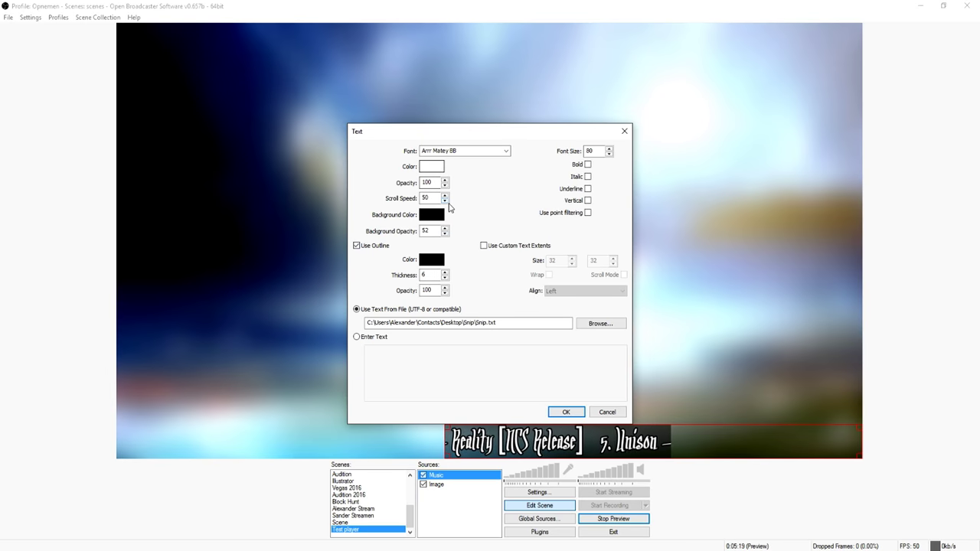
left_click(445, 201)
left_click(445, 201)
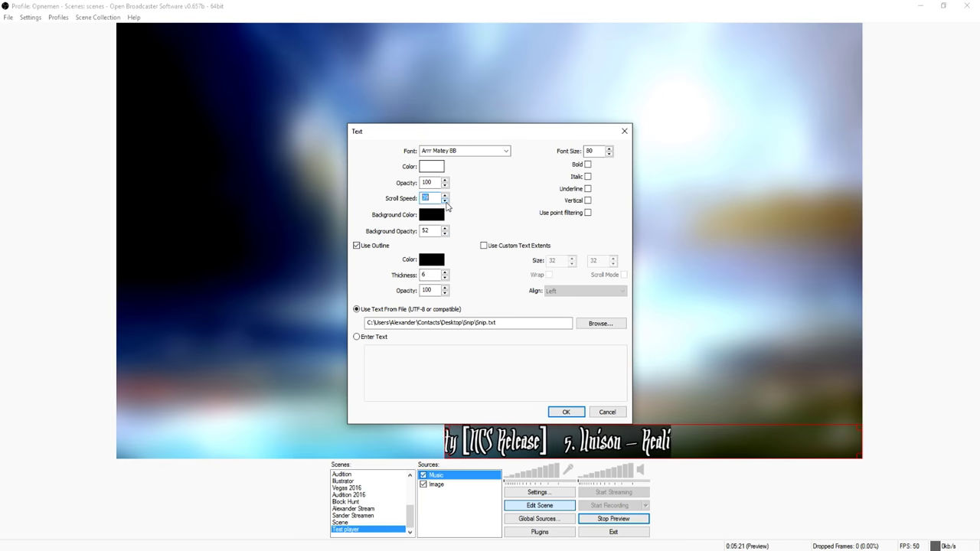
left_click(445, 271)
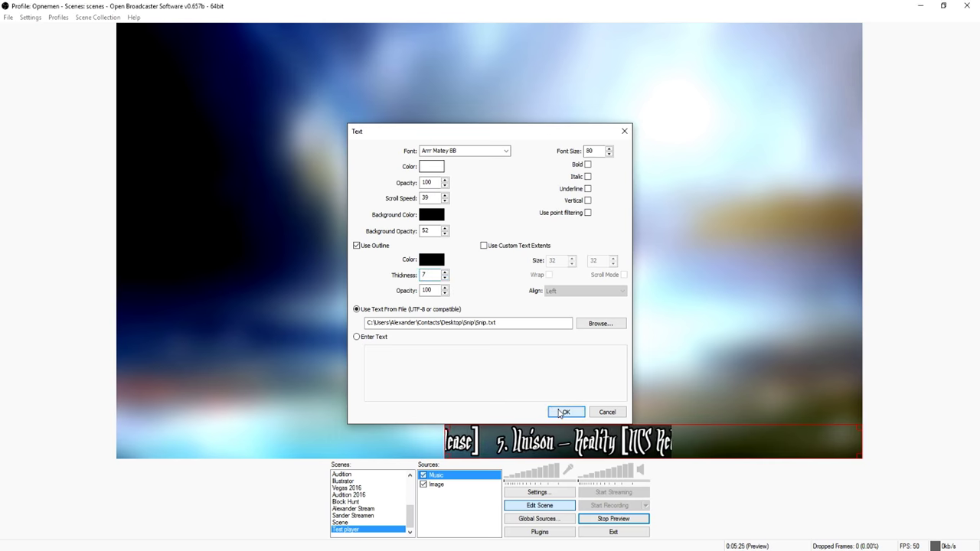
left_click(563, 412)
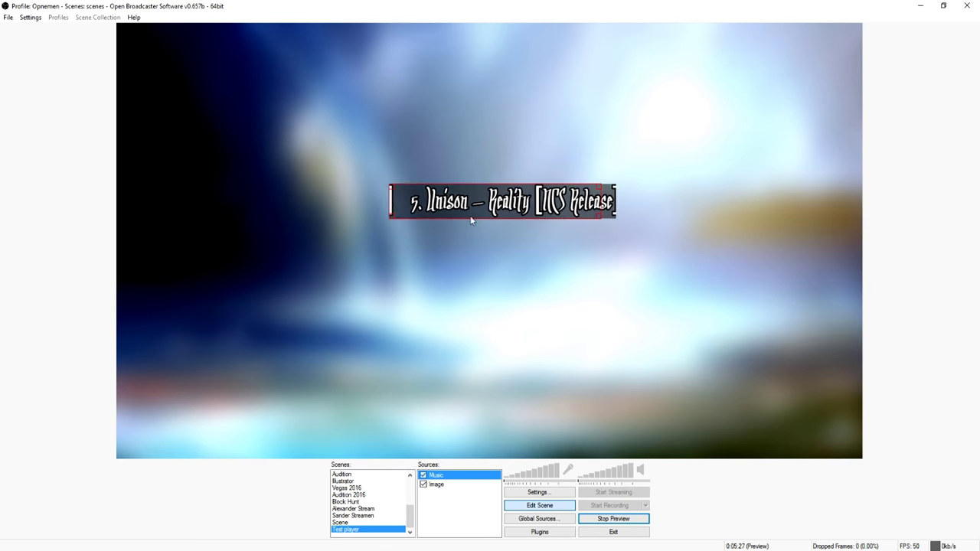
Step: In Winamp, play JPB - High, Unison - Reality, House Mix #4, Dubstep Mix #11, then 1 Hour NoCopyrightSounds
left_click(383, 550)
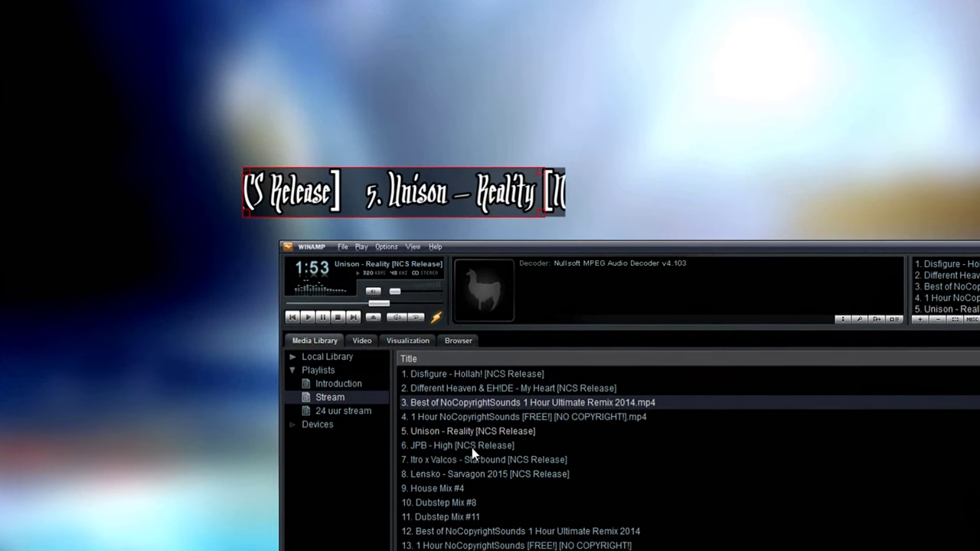
double_click(460, 426)
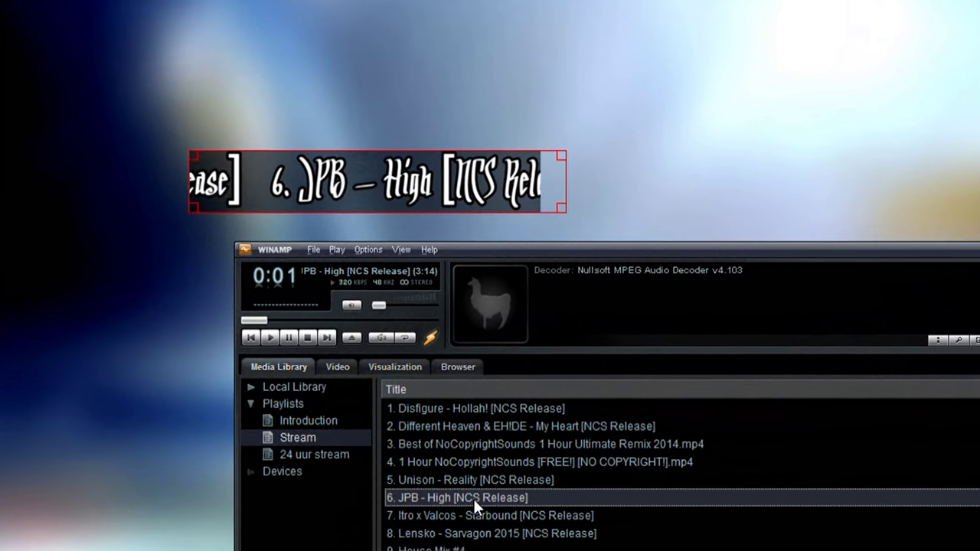
double_click(481, 493)
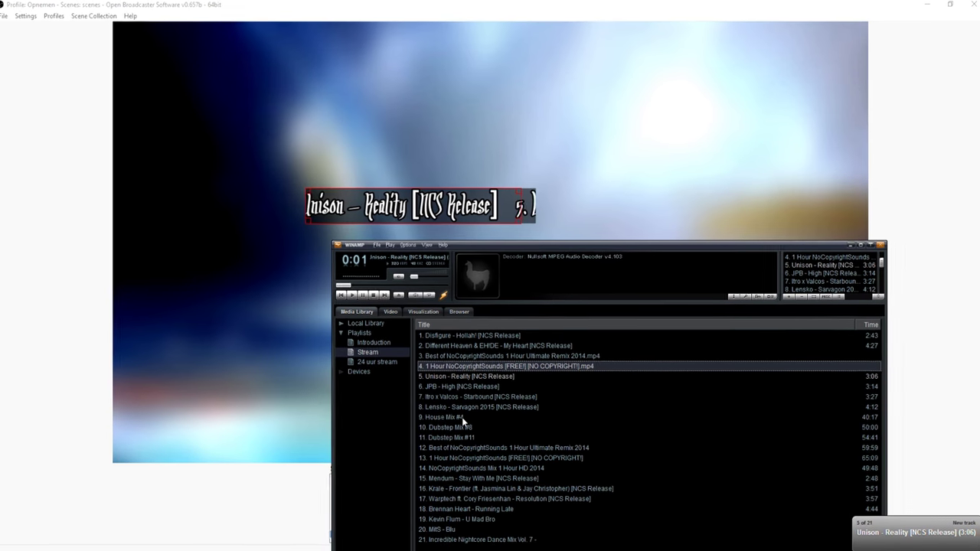
double_click(463, 417)
double_click(464, 437)
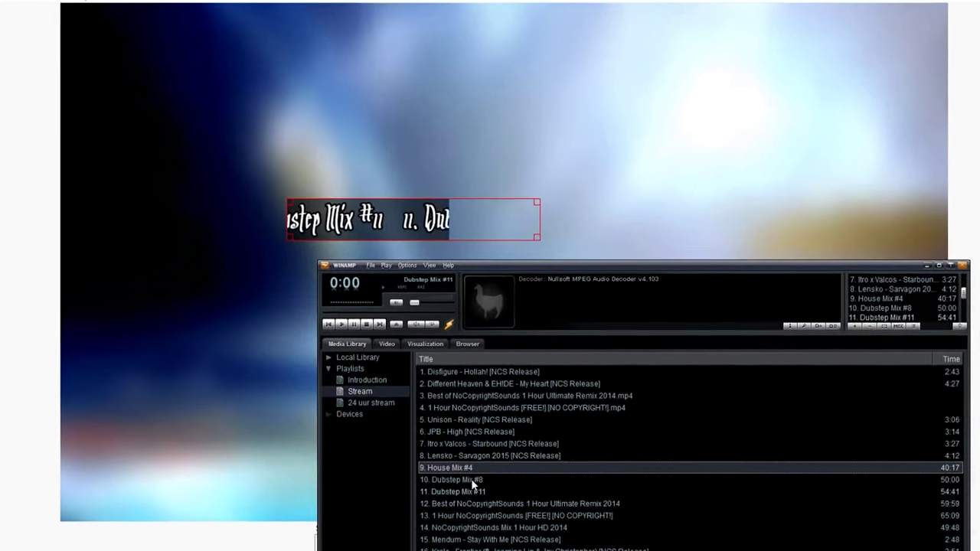
double_click(475, 458)
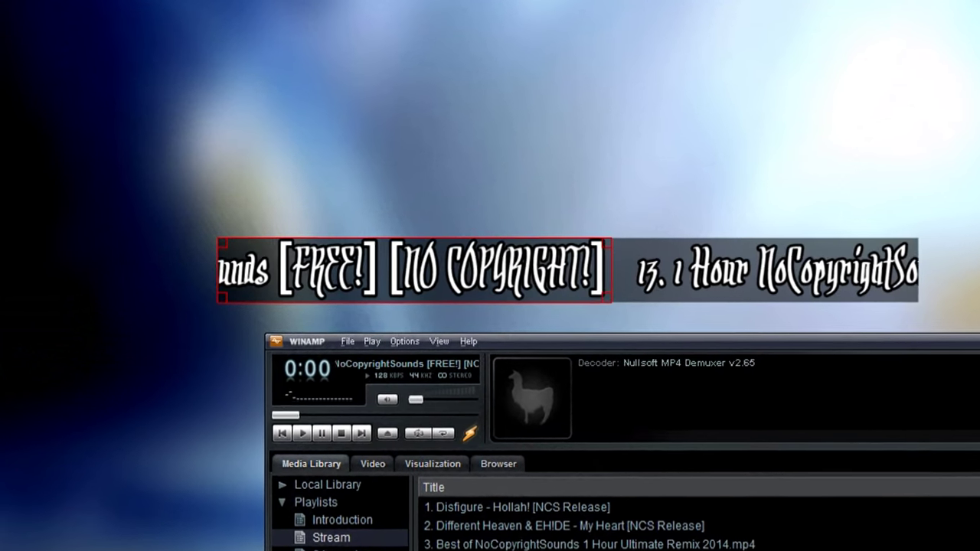